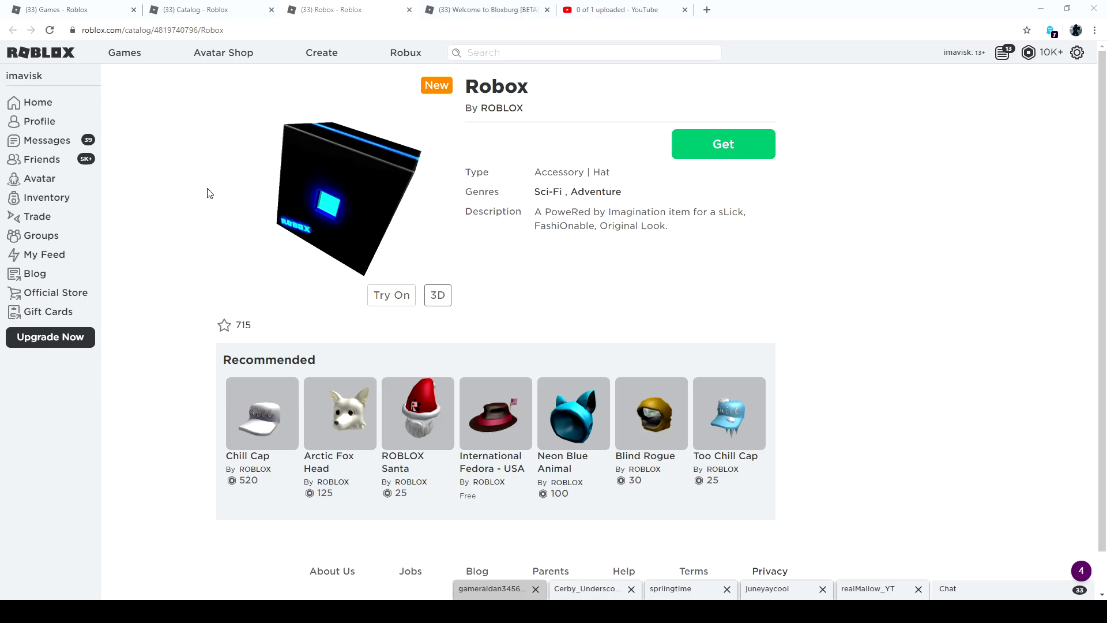
# Open the Get Item confirmation for the free Robox hat.
pyautogui.click(745, 152)
# Confirm Get Now so the free Robox hat shows as Item Owned.
pyautogui.click(517, 391)
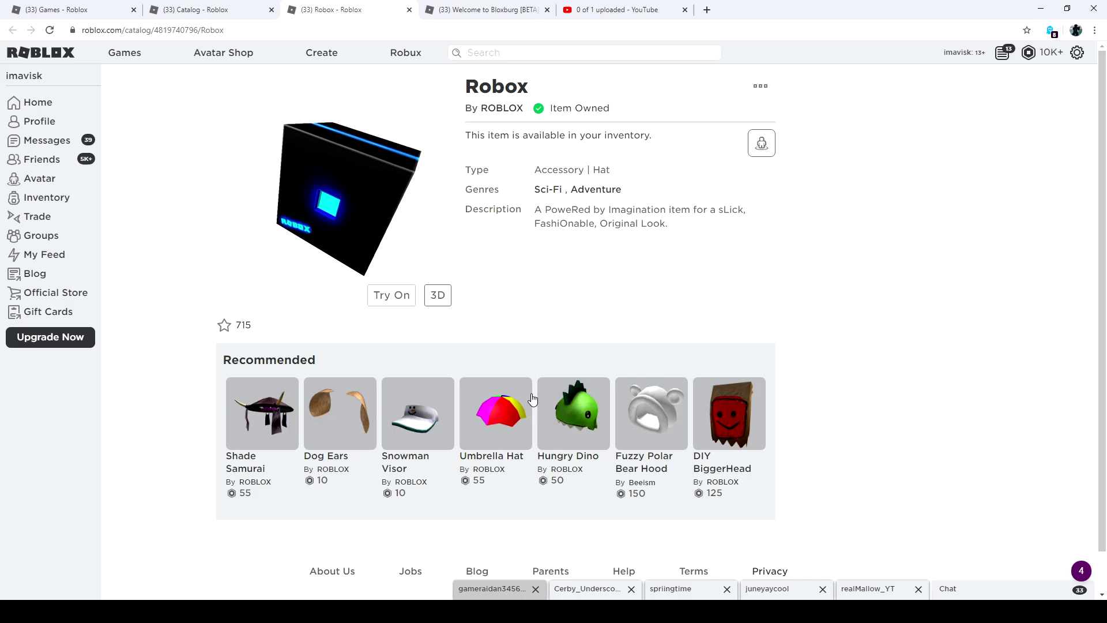
# Try on the owned Robox hat in the avatar preview.
pyautogui.click(392, 295)
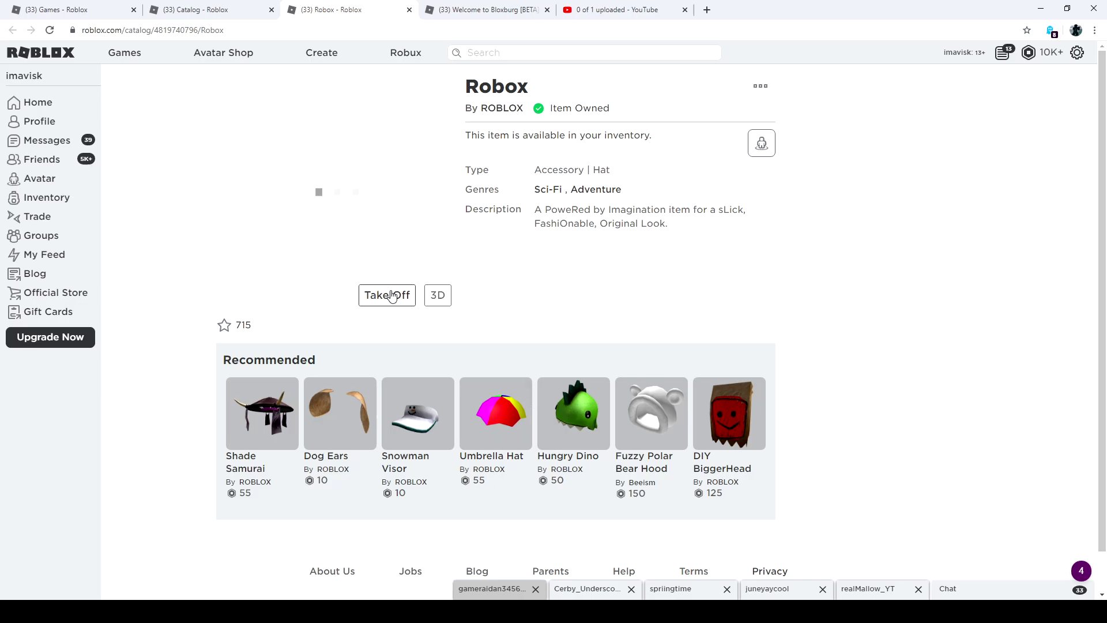